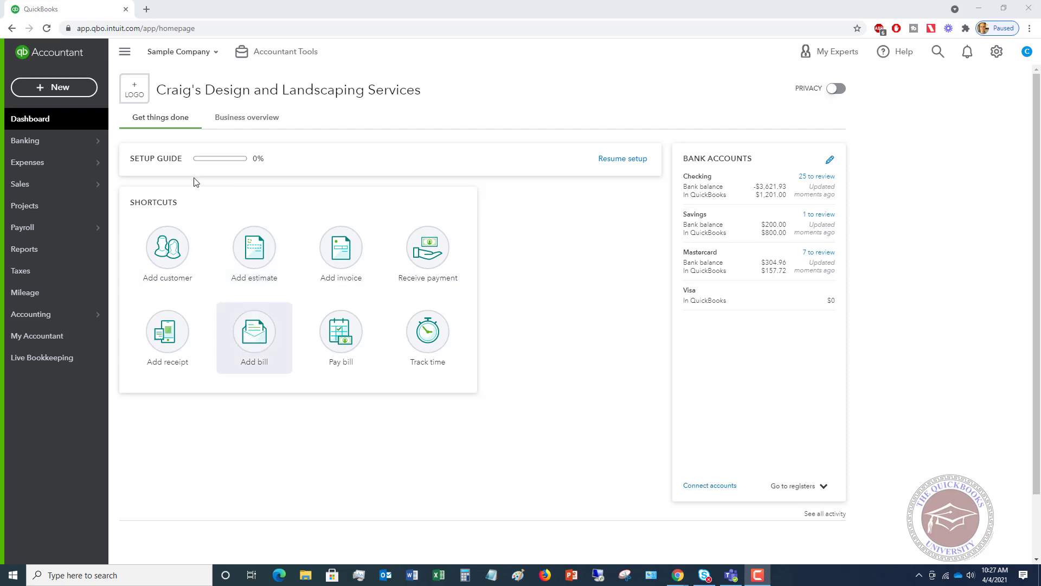
Step: Start a blank new bill from the dashboard's Add bill shortcut
click(57, 91)
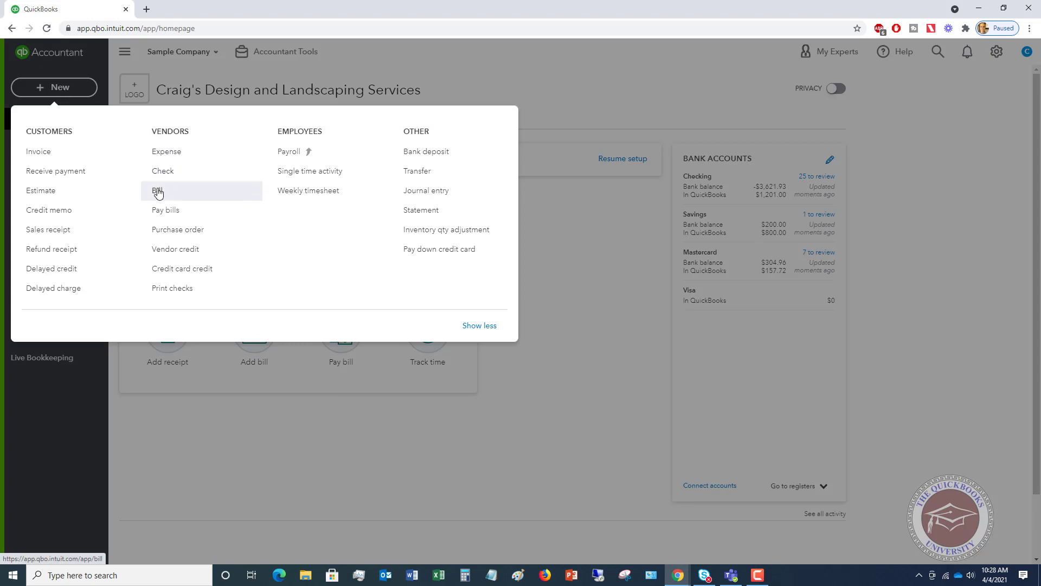
click(707, 102)
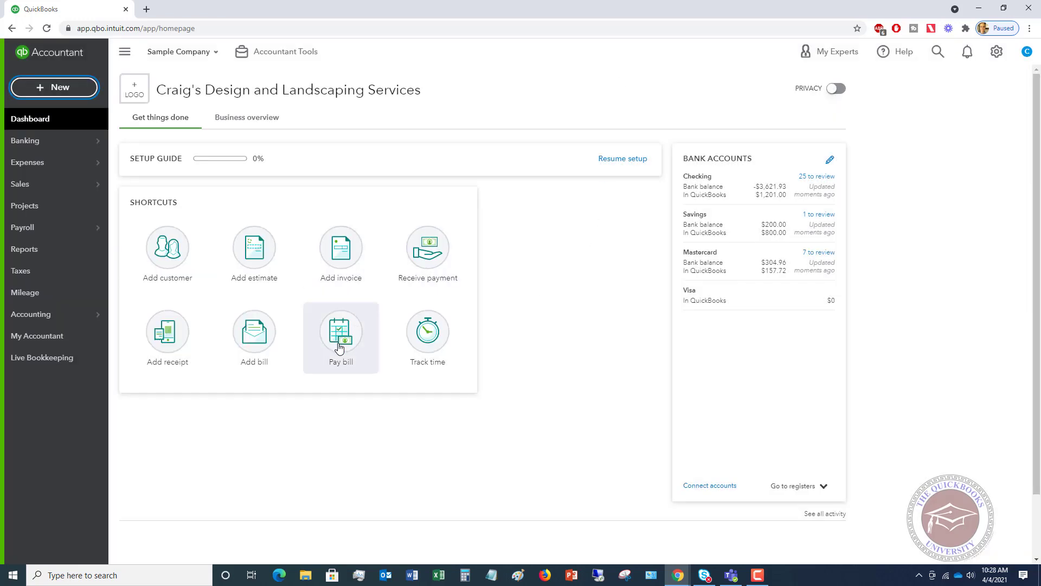
click(256, 341)
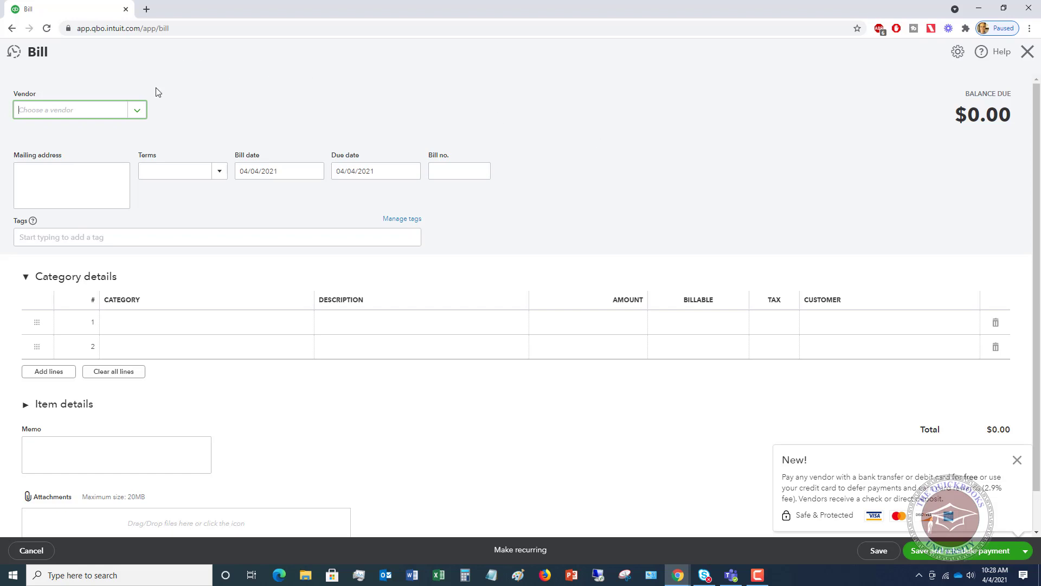
Step: Add Costco as a new vendor and select it on the bill
click(137, 115)
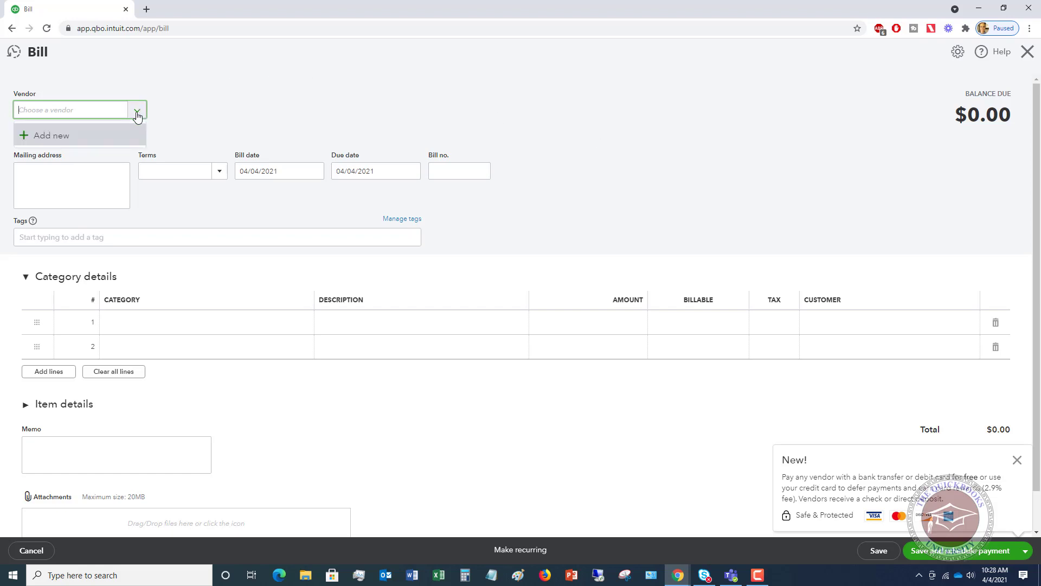
click(65, 140)
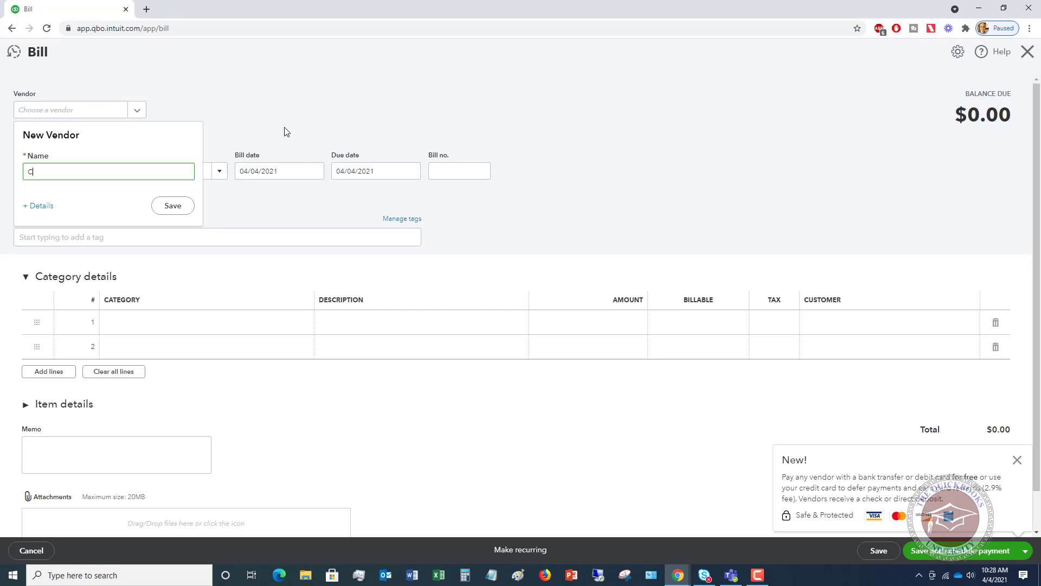
text(ostoc)
key(BackSpace)
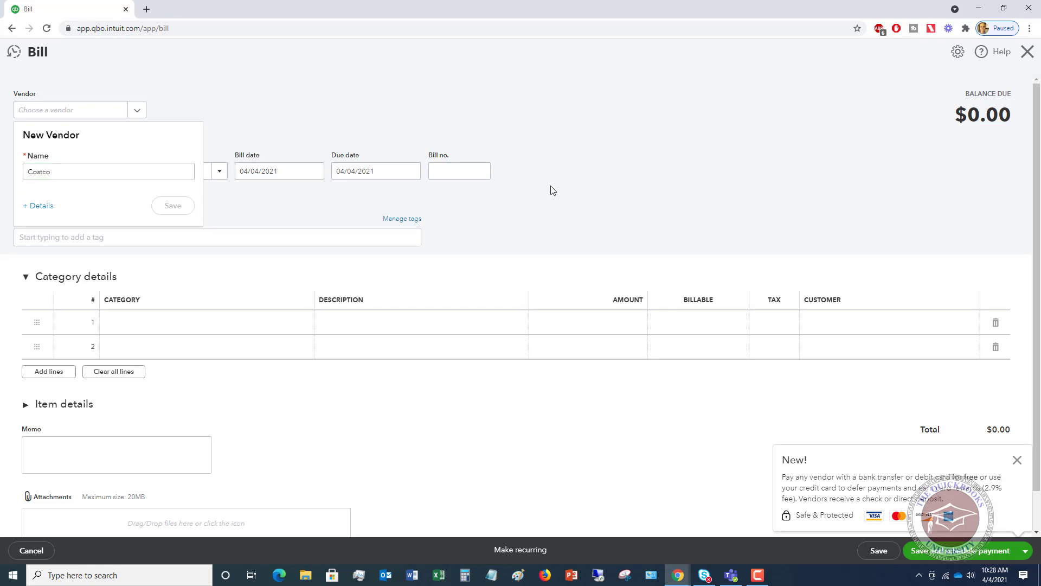
click(172, 206)
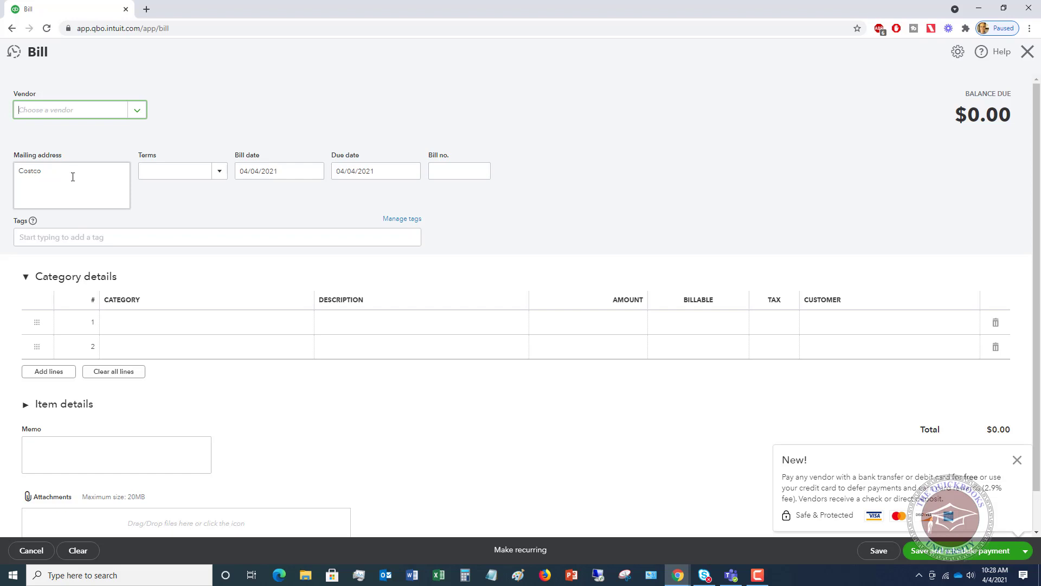
Step: Choose Net 15 payment terms, moving the due date to 04/19/2021
click(188, 170)
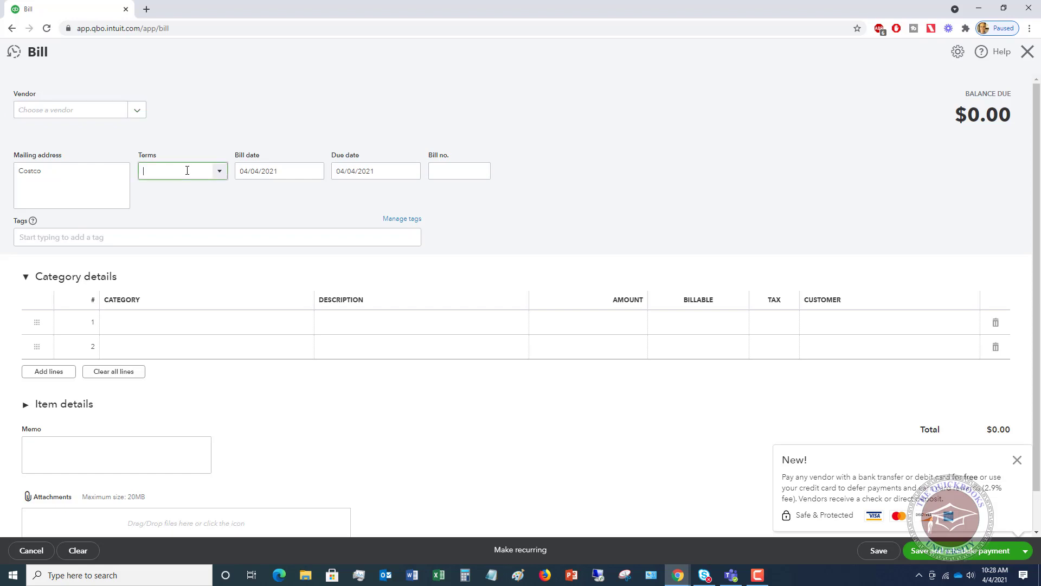
click(220, 173)
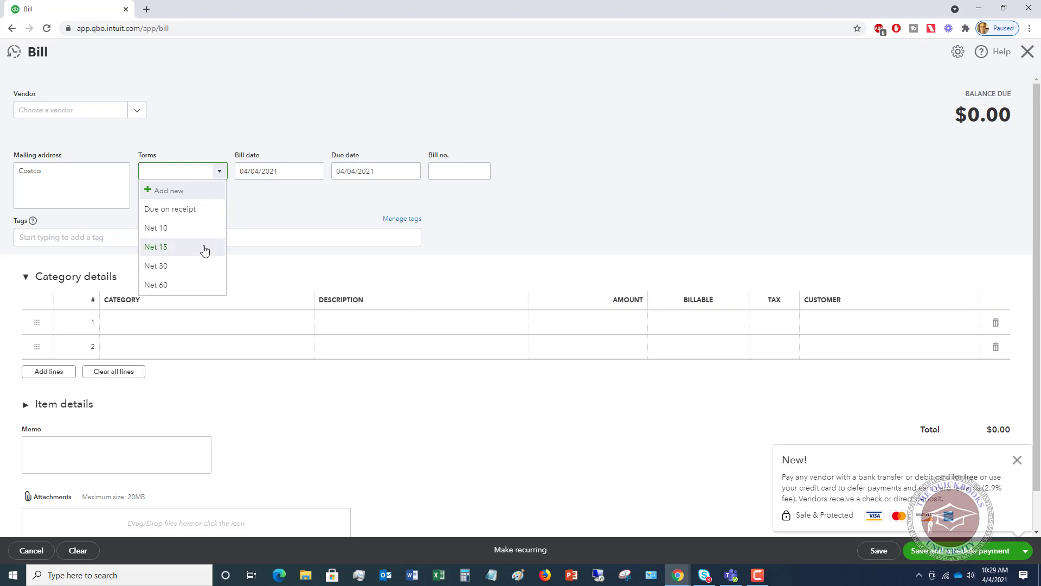
click(163, 247)
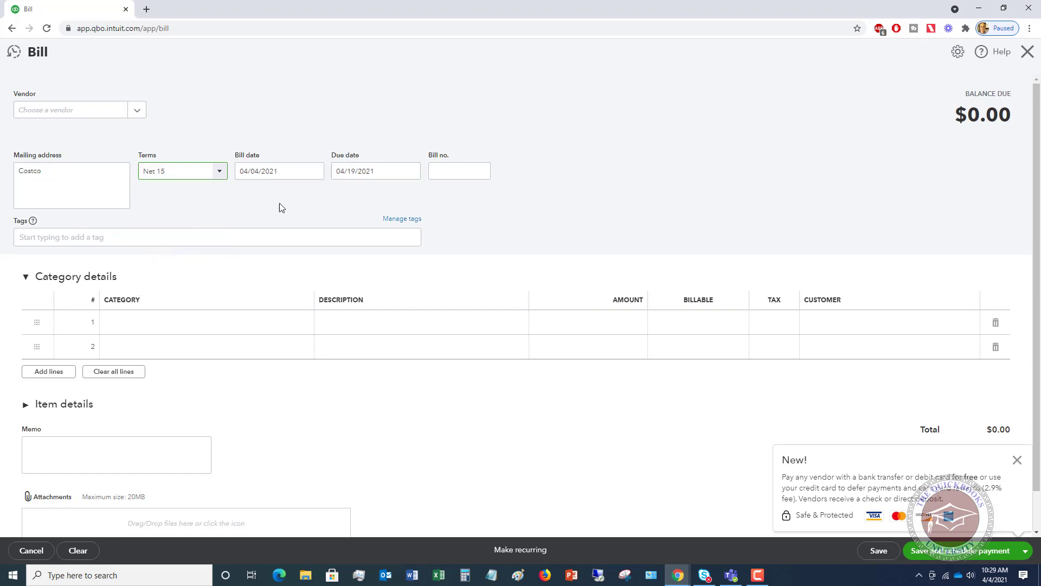
Step: Set the bill date to 03/31/2021, making it due 04/15/2021
click(286, 175)
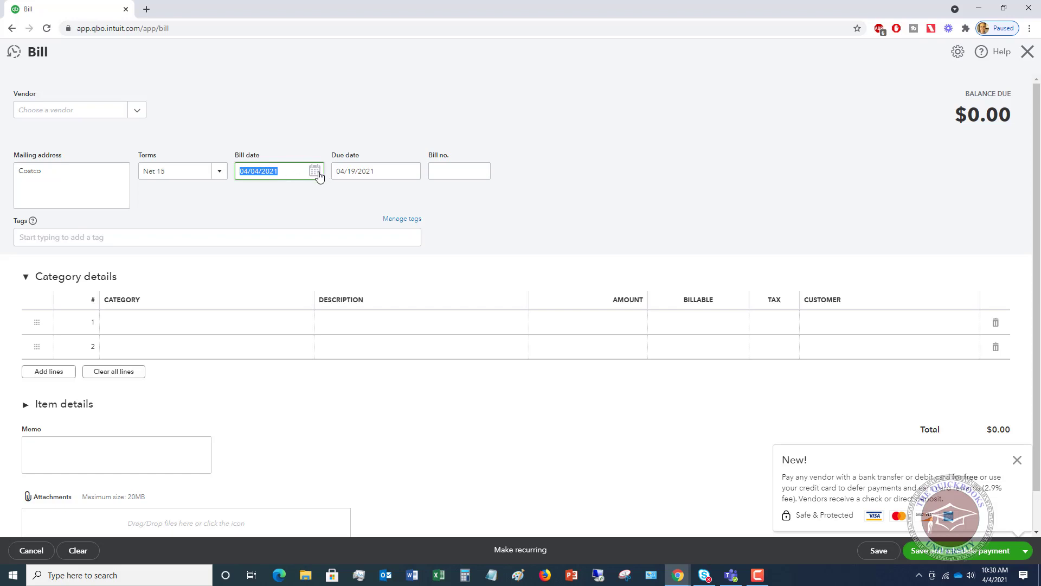
click(318, 176)
click(250, 199)
click(291, 283)
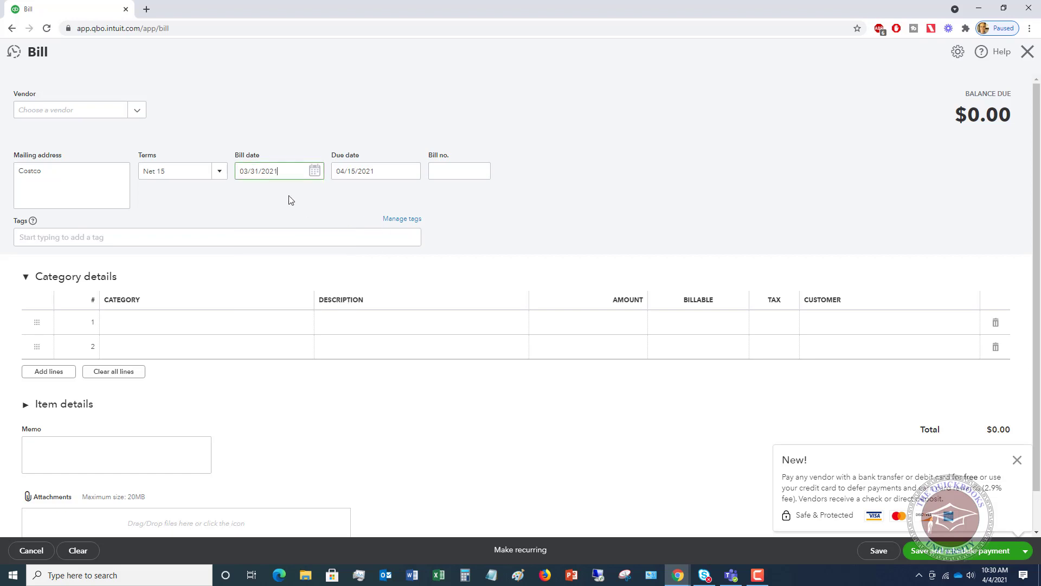
key(Tab)
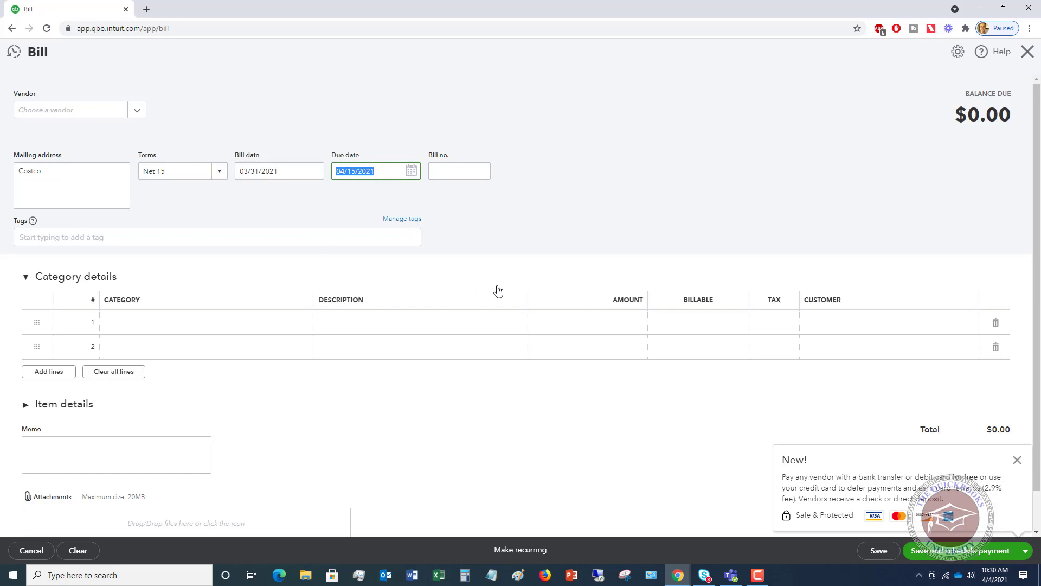
Step: Enter 542189 in the Bill no. field
click(460, 176)
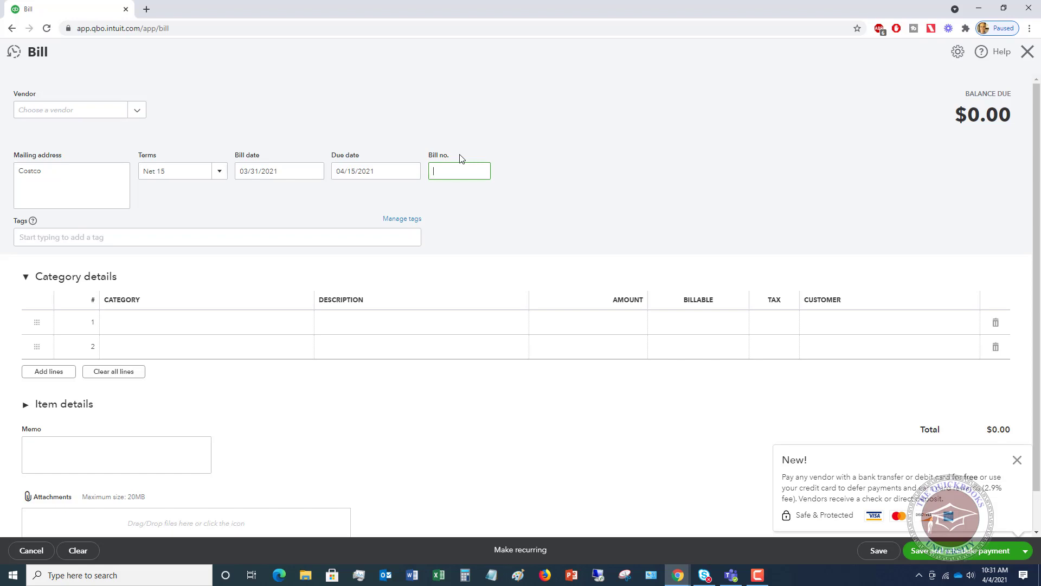
text(542189)
click(112, 236)
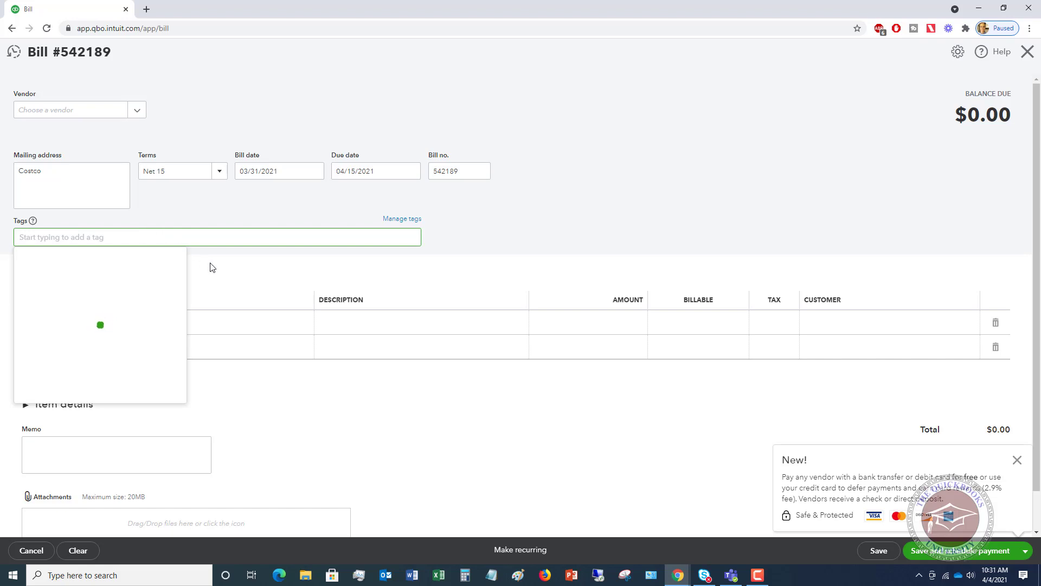
Step: Choose Supplies as the expense category on the first category line
click(244, 278)
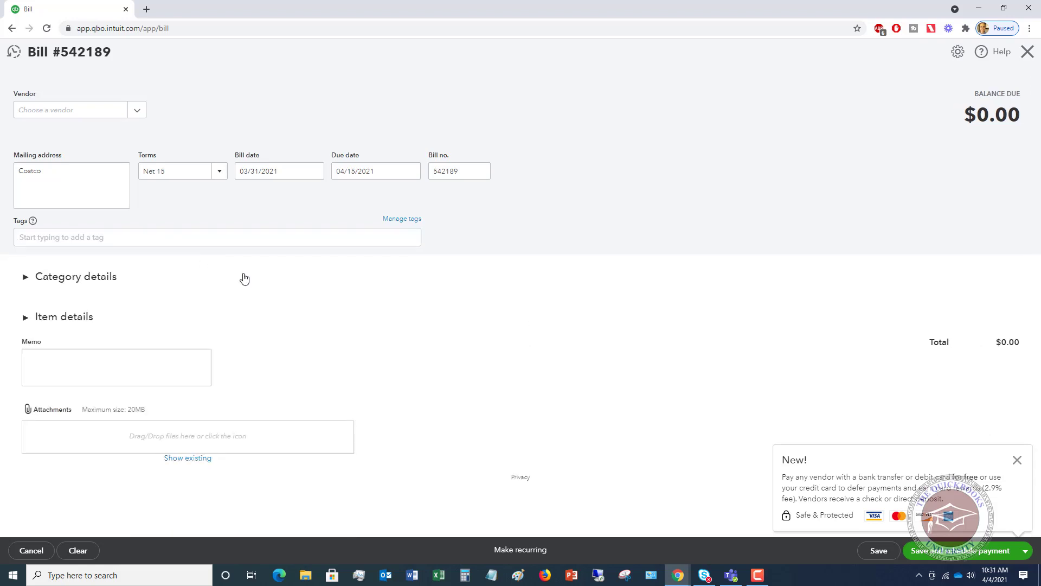
click(90, 278)
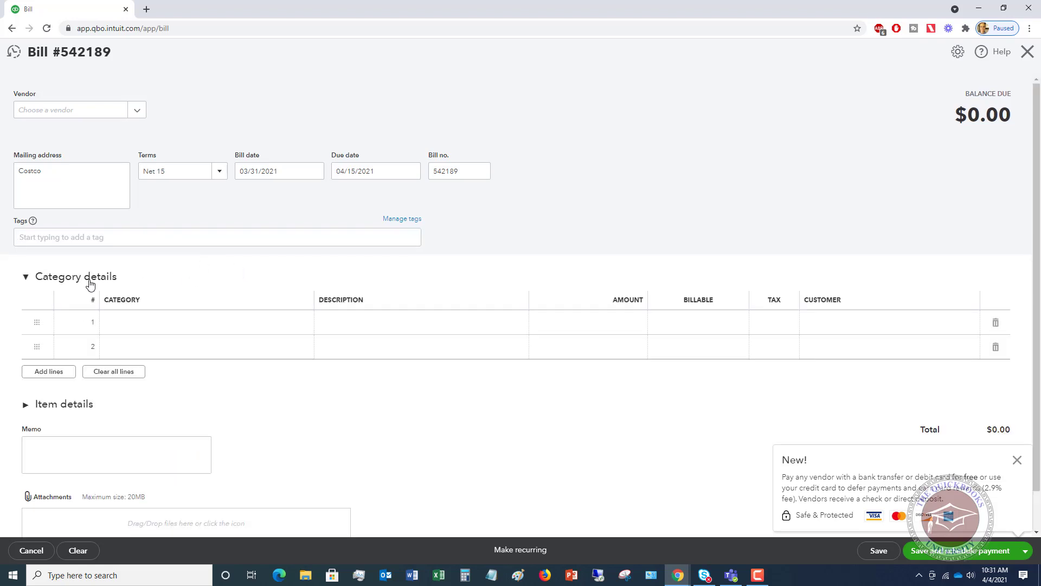
click(156, 320)
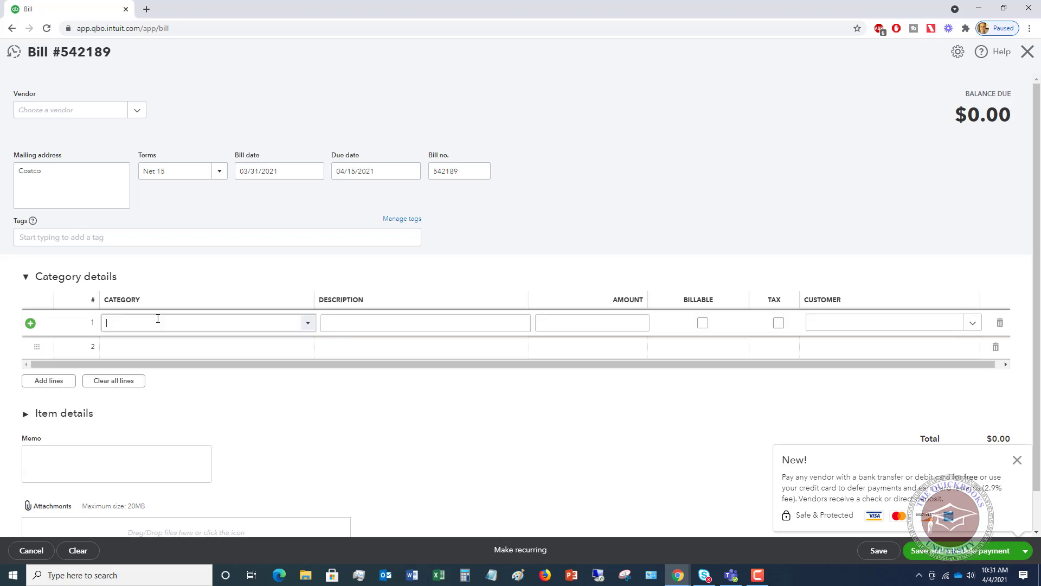
click(308, 324)
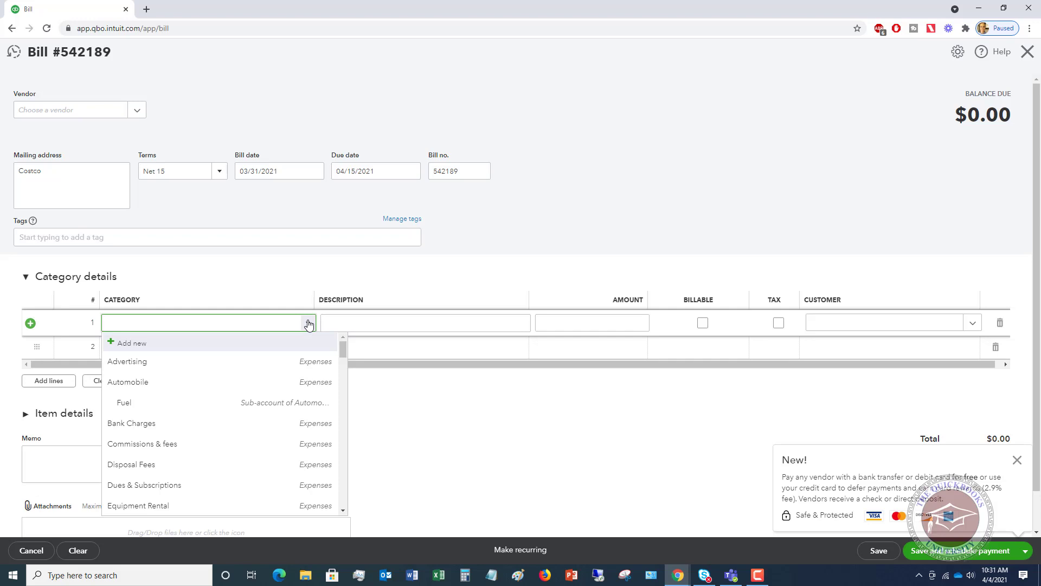
scroll(268, 367, down, 8)
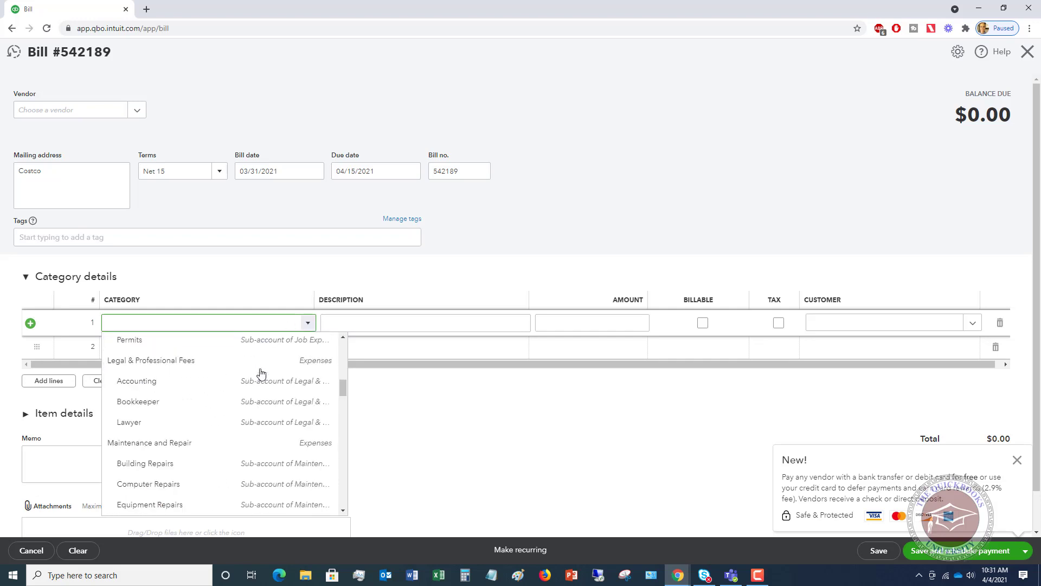
scroll(261, 373, down, 1)
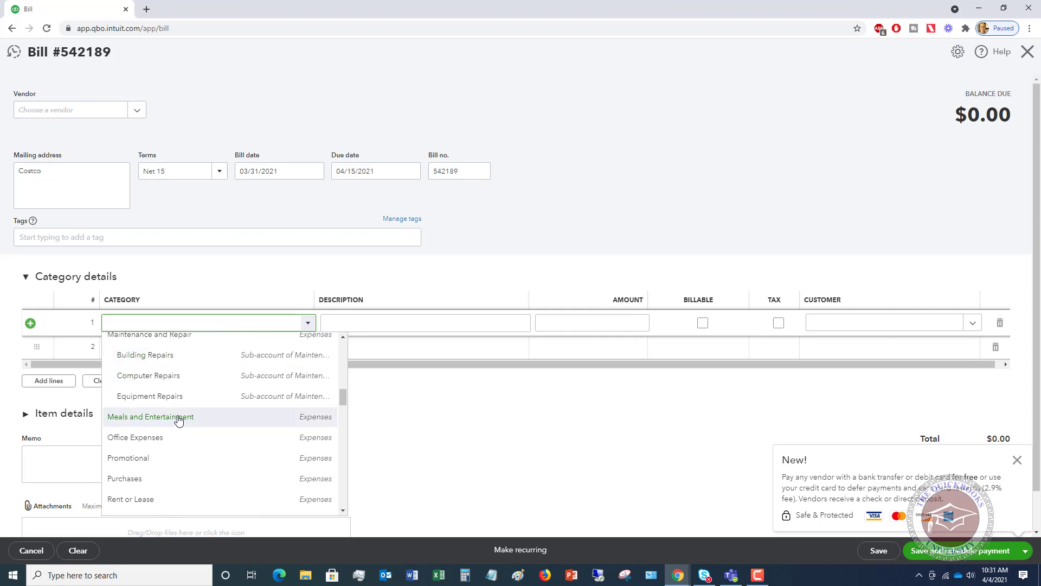
scroll(180, 419, down, 2)
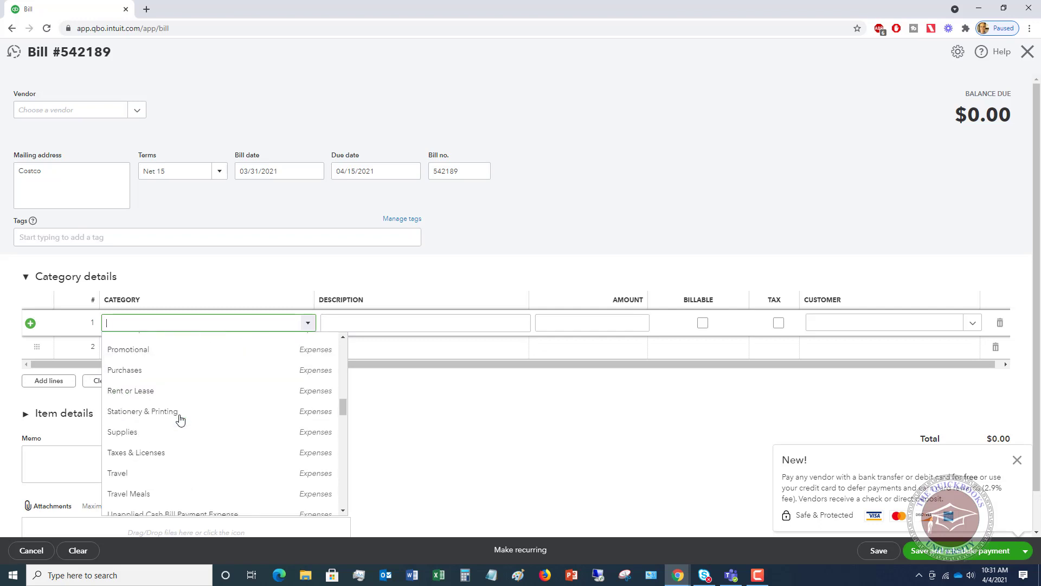
click(133, 435)
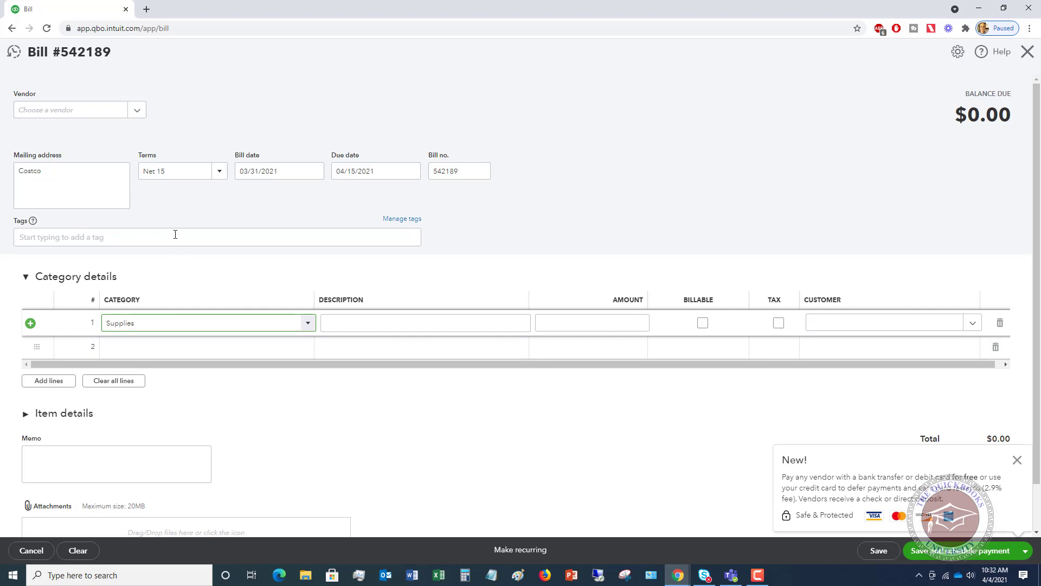
Step: Enter 241.32 as the Supplies line amount, bringing the total to $241.32
click(396, 324)
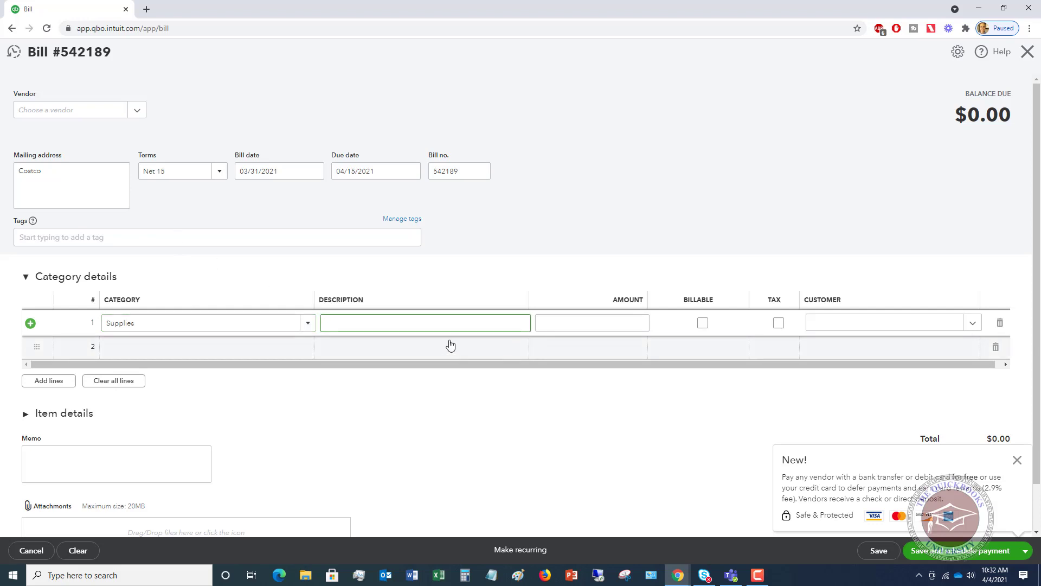
click(581, 322)
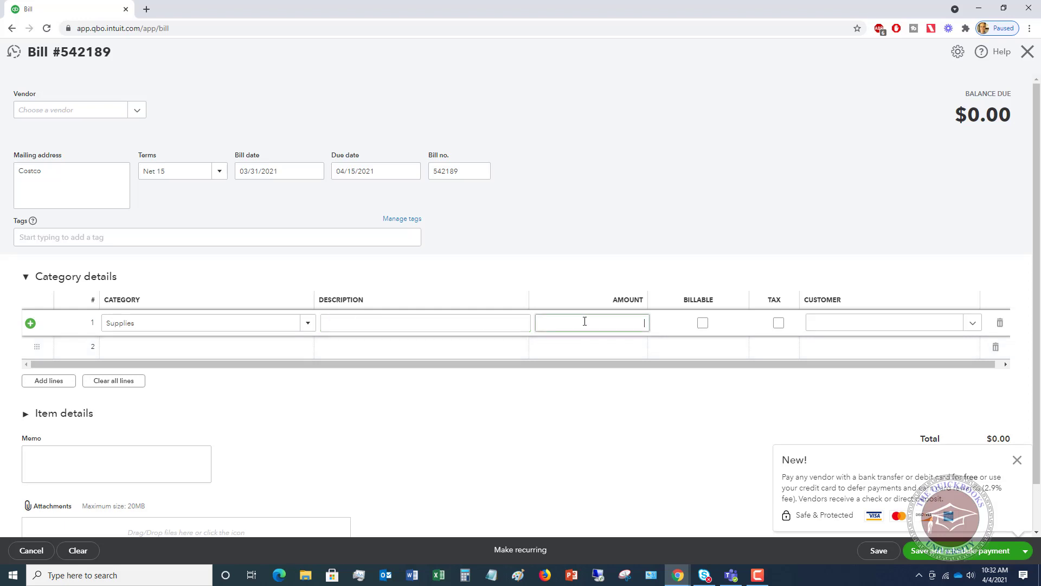
text(241.32)
click(703, 324)
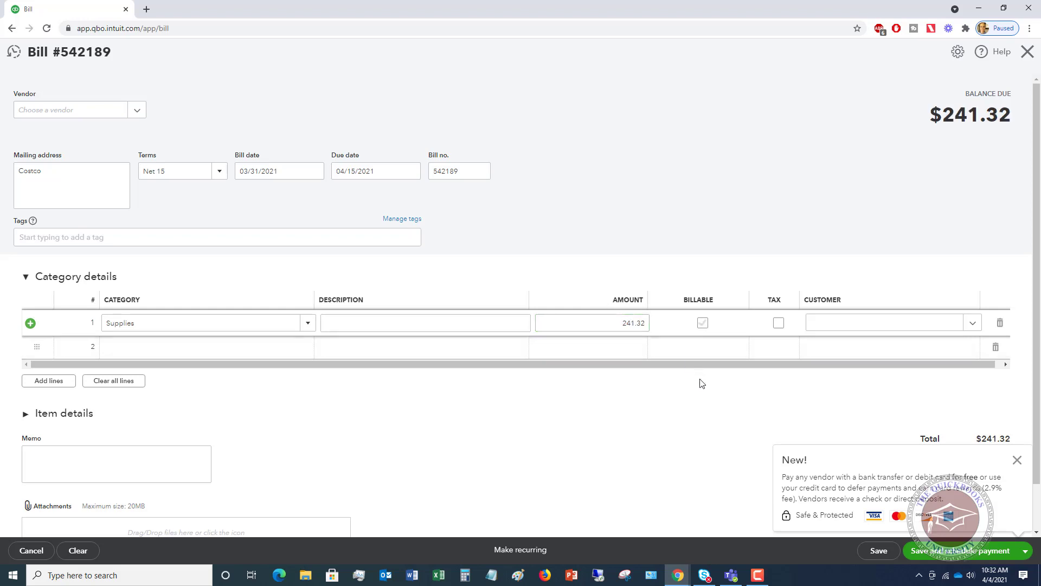
Step: Mark the Supplies line billable, toggling Tax on and back off
click(702, 323)
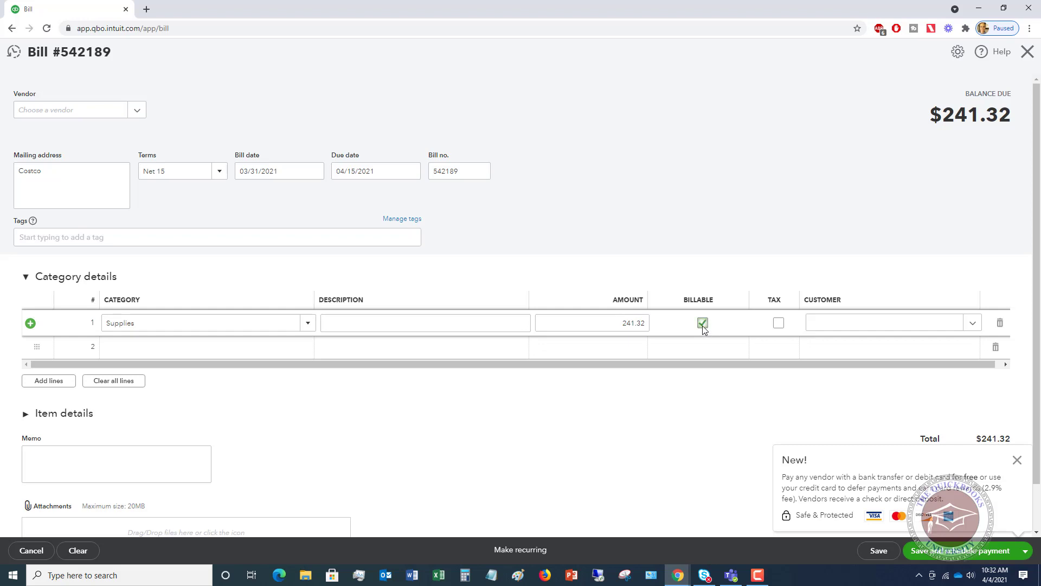
click(778, 324)
click(779, 324)
Step: Clear Billable on the Supplies line, then expand and collapse Item details
click(703, 323)
scroll(721, 386, down, 1)
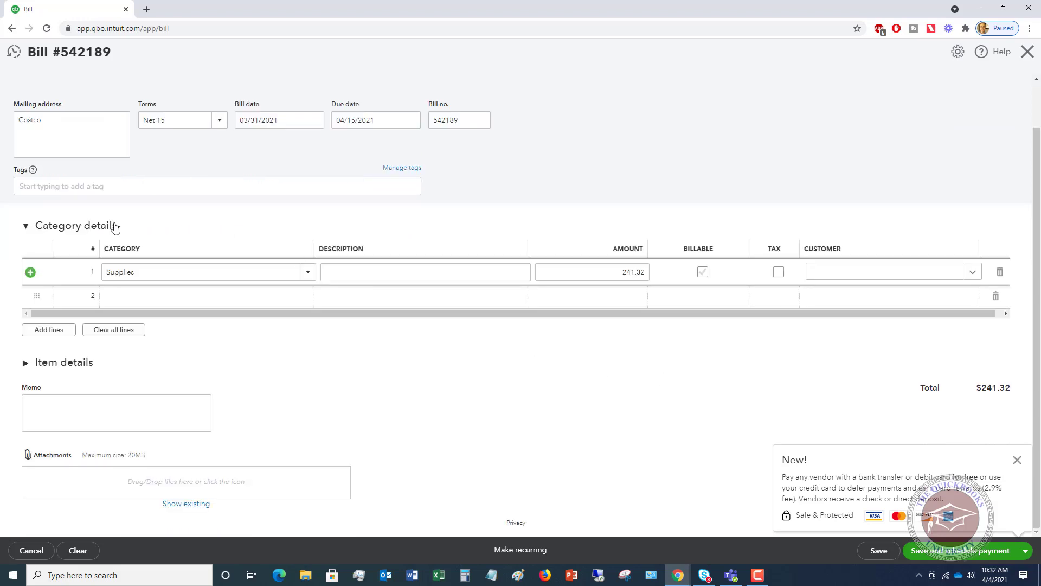
click(71, 364)
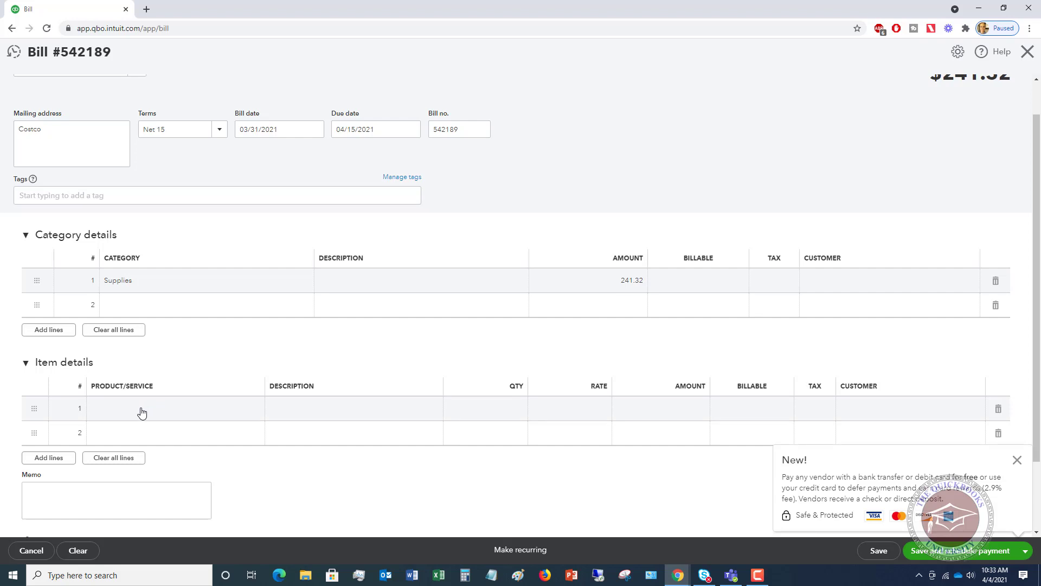
click(76, 363)
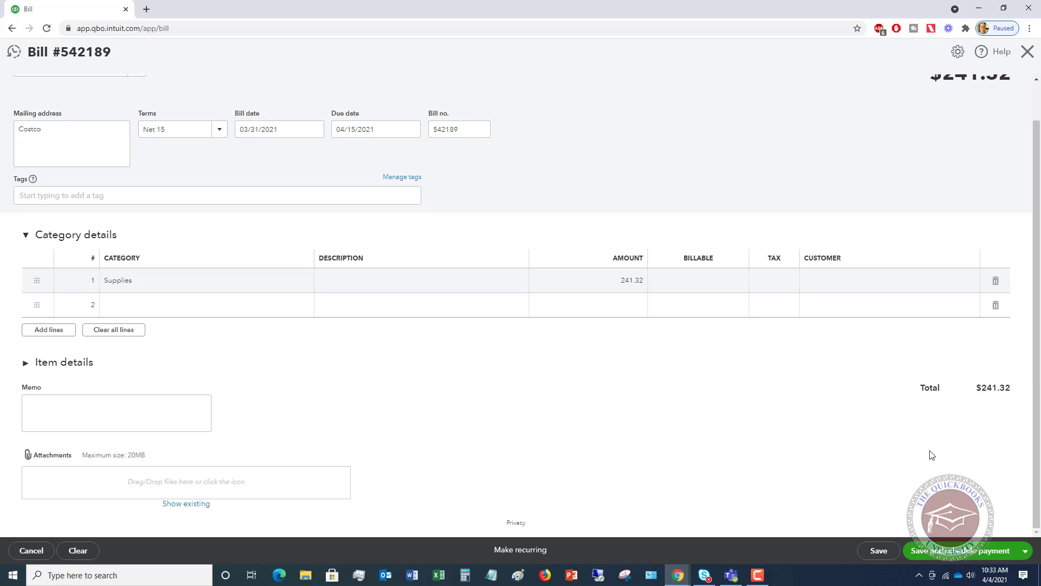
Step: Attempt Save and close, then try re-adding vendor Costco and cancel the name-in-use duplicate
click(1027, 551)
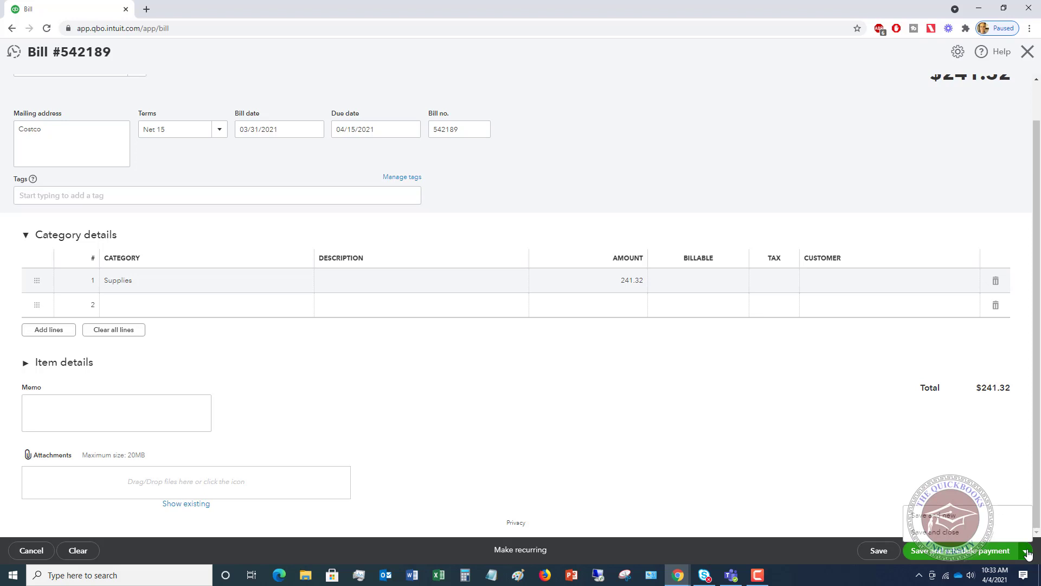
click(950, 535)
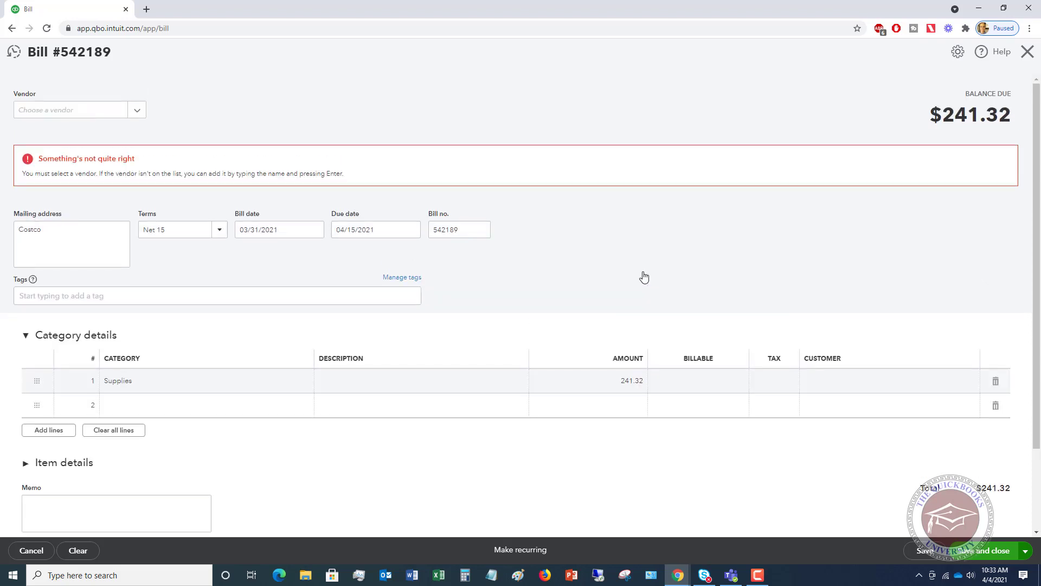
click(132, 112)
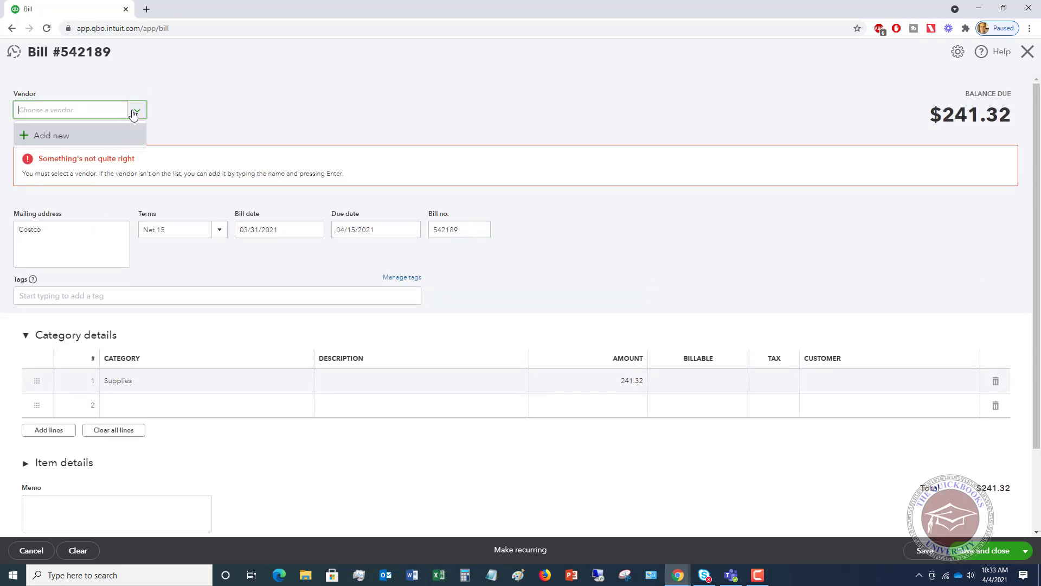
click(83, 140)
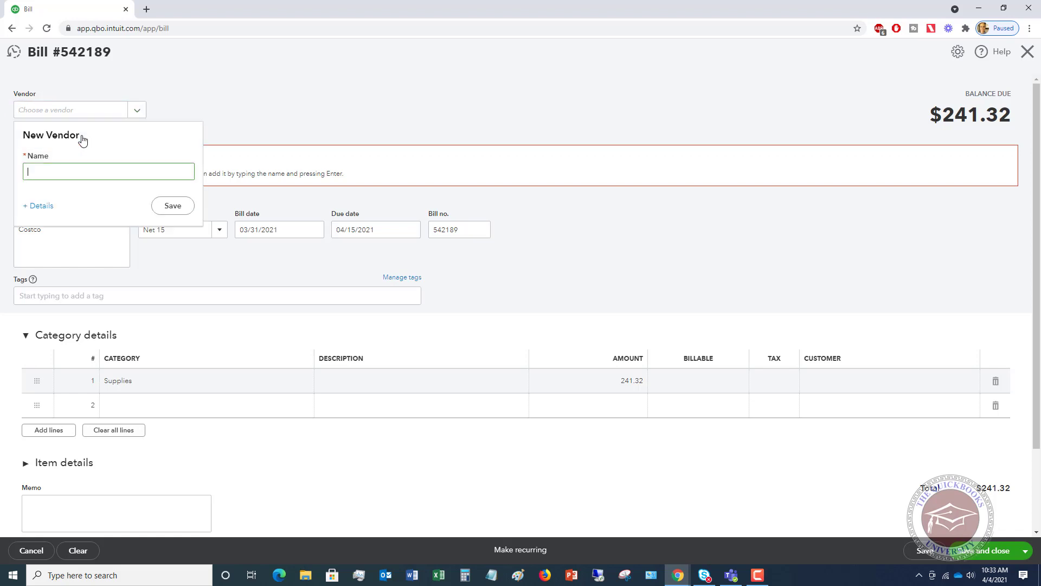
text(Costco)
click(39, 207)
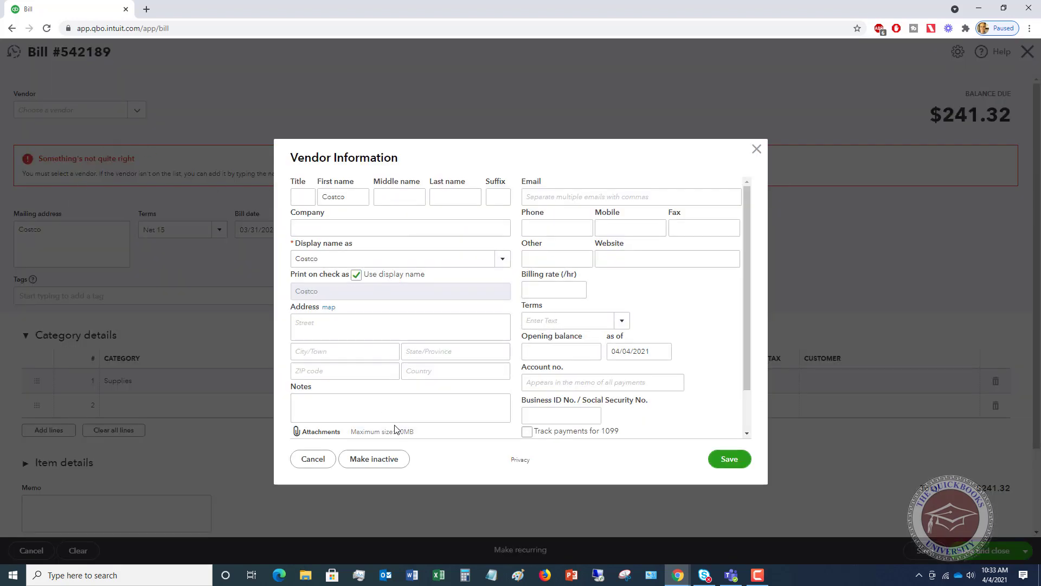
click(729, 459)
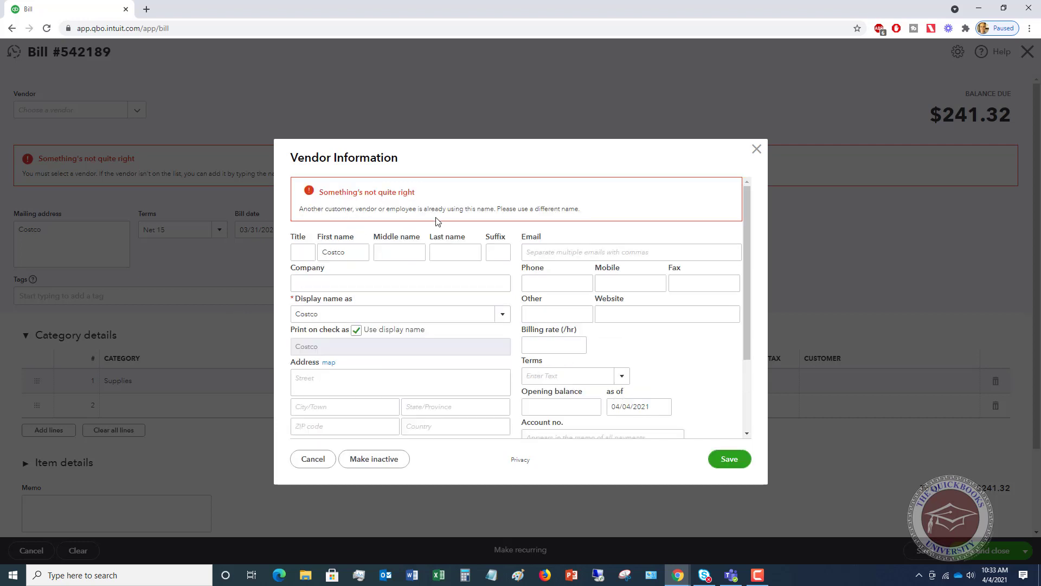
click(311, 459)
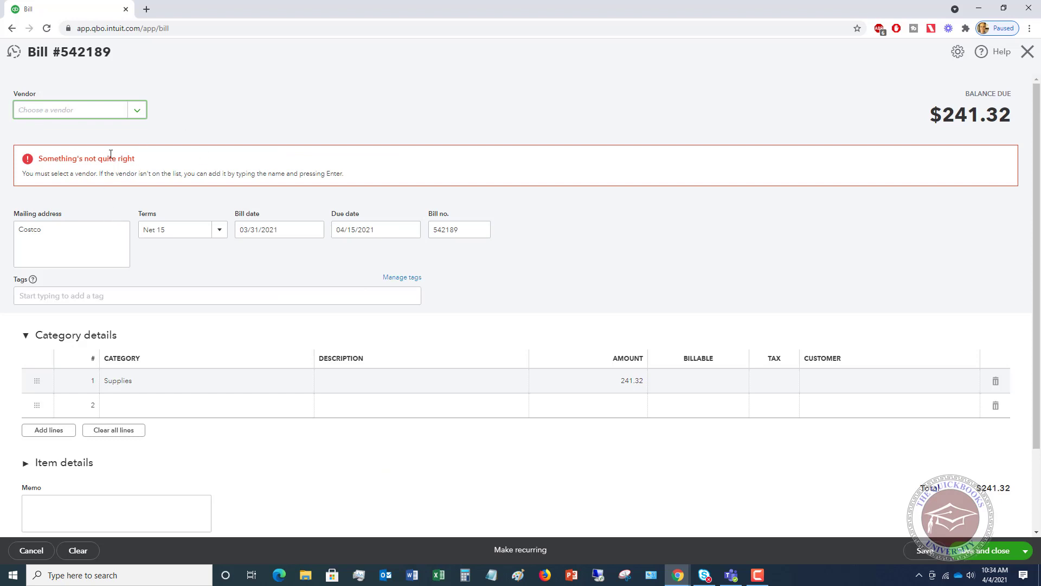
text(co)
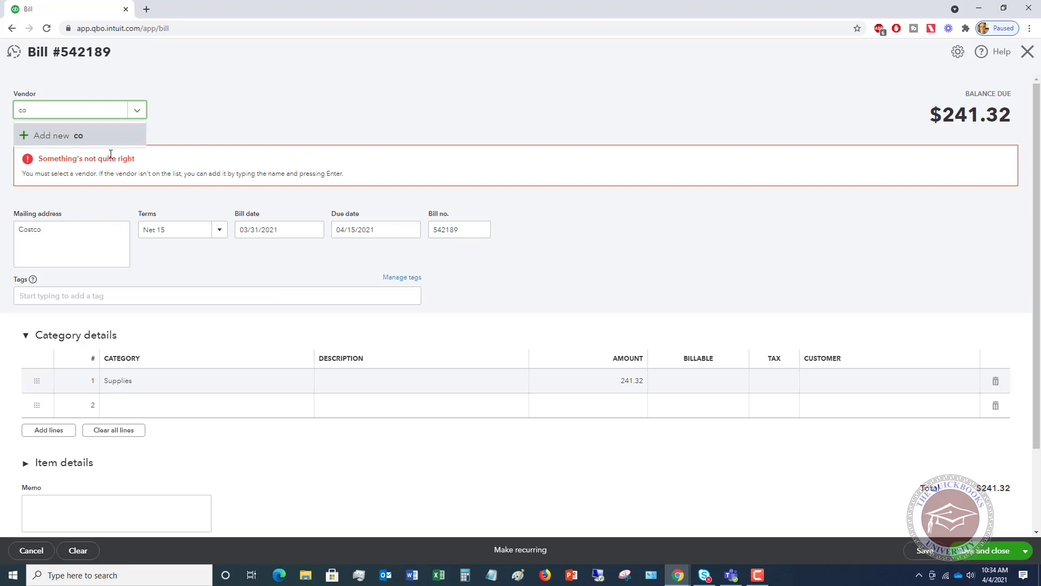
click(271, 113)
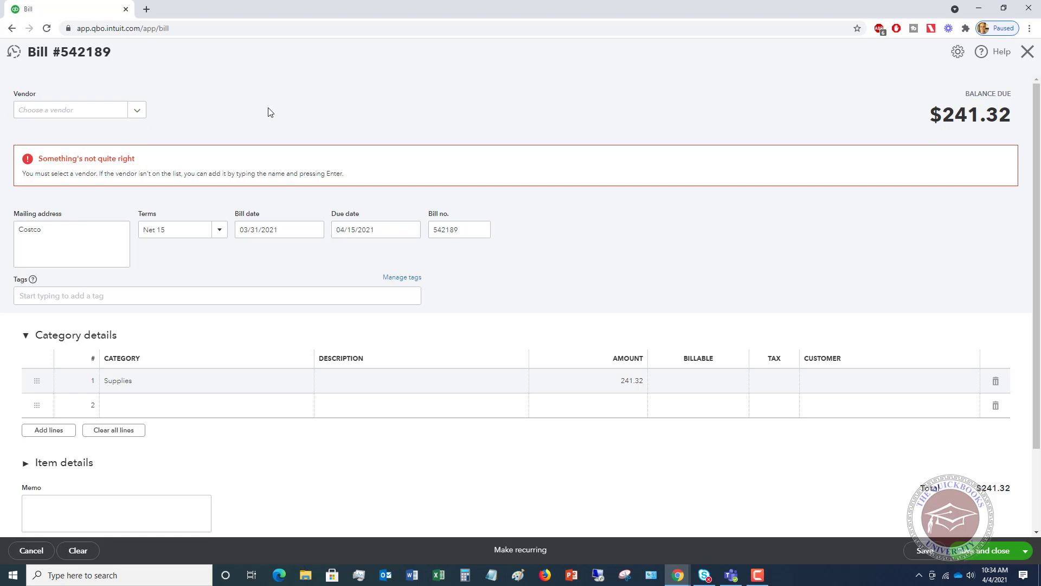